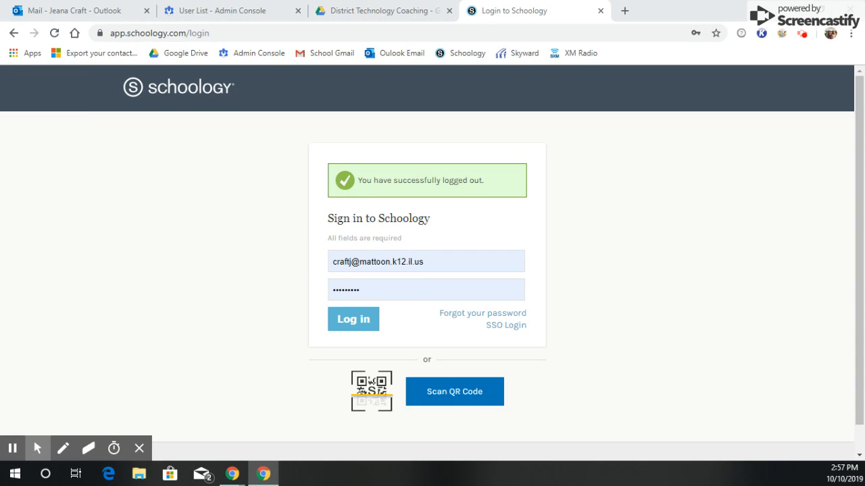
# Log in to Schoology and open Section 1 of the Sandbox course.
pyautogui.hotkey('alt', 'm')
pyautogui.click(362, 323)
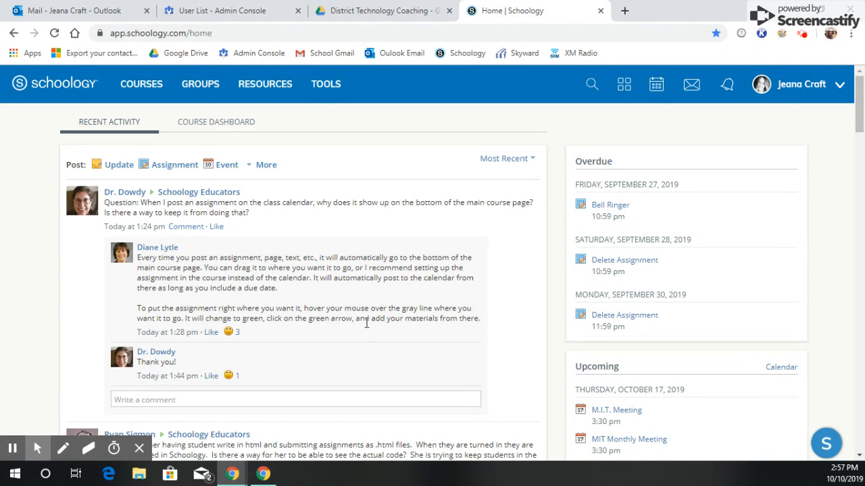
pyautogui.click(144, 95)
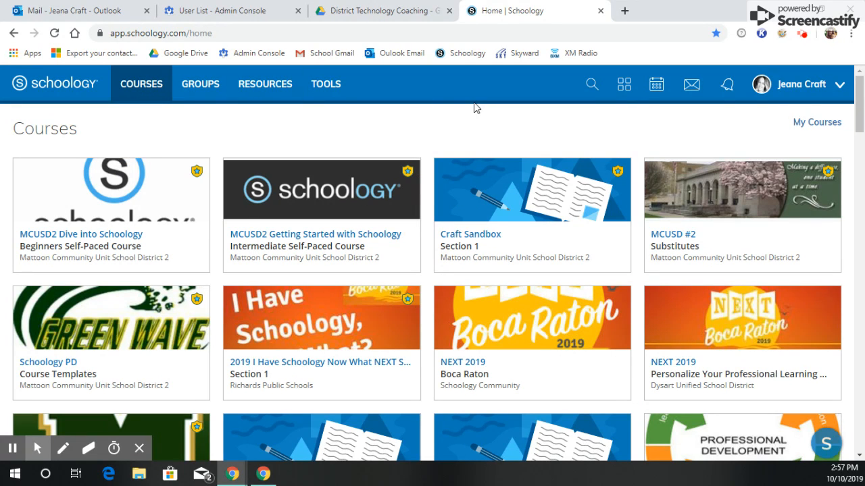
pyautogui.click(516, 233)
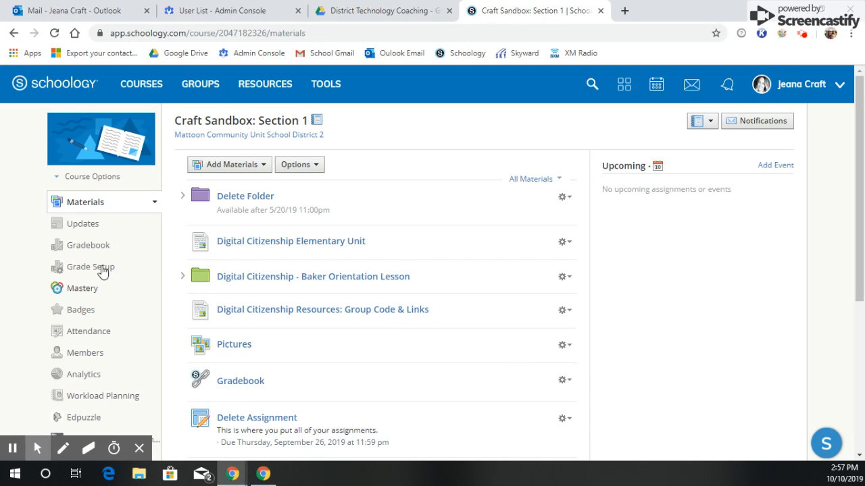
# Check the Sandbox course's member list and return to the course materials.
pyautogui.click(96, 353)
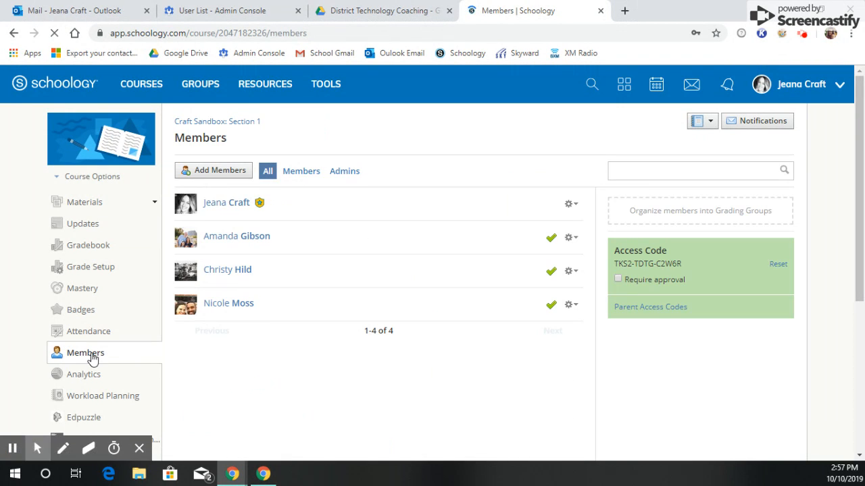
pyautogui.click(92, 202)
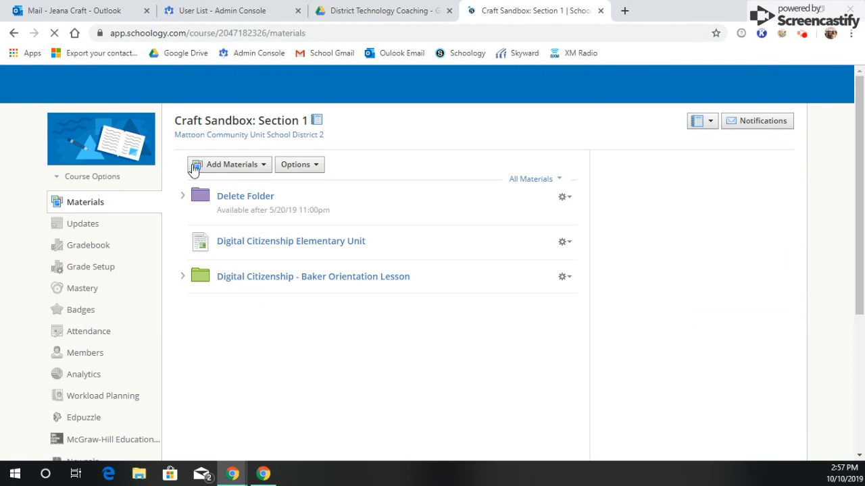
# Start a new assignment in the course named "Test Activity" with the description "This is just a practice test".
pyautogui.click(259, 175)
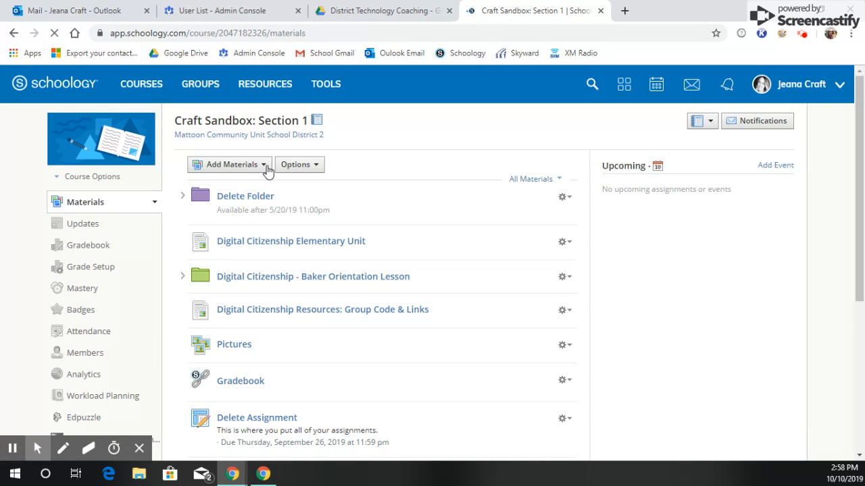
pyautogui.click(265, 170)
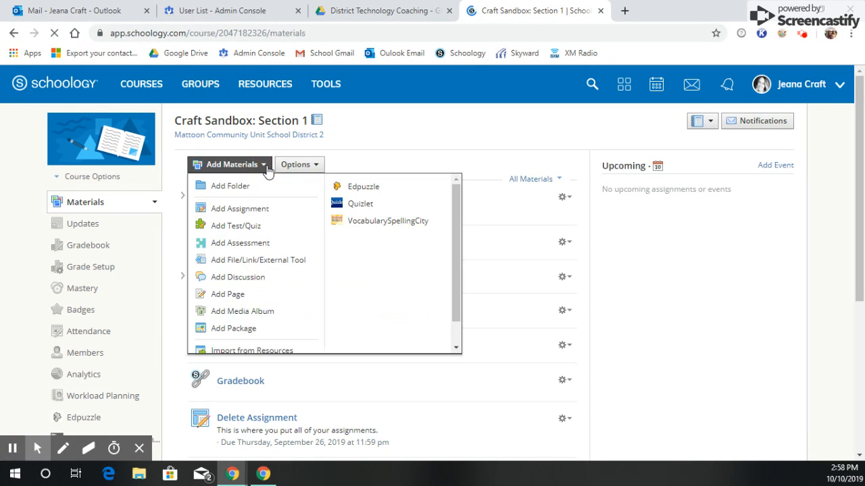
pyautogui.click(265, 210)
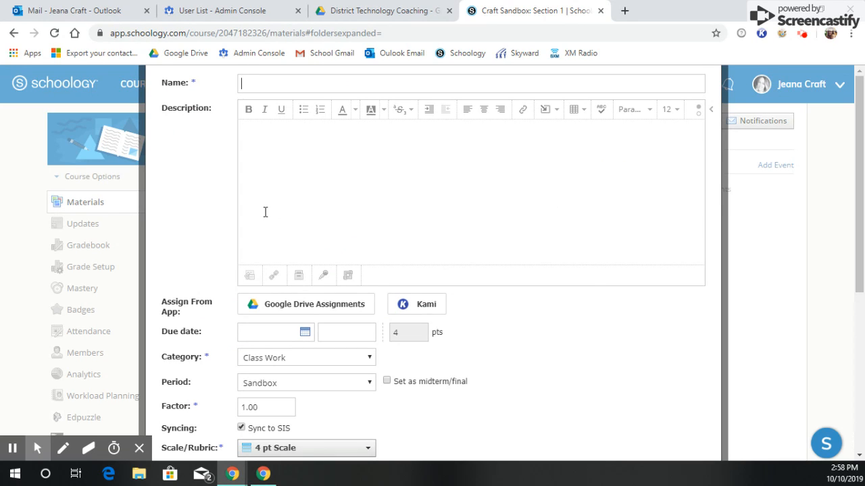
pyautogui.click(304, 84)
pyautogui.write('Test Activity')
pyautogui.click(287, 183)
pyautogui.write('This is just a practiv')
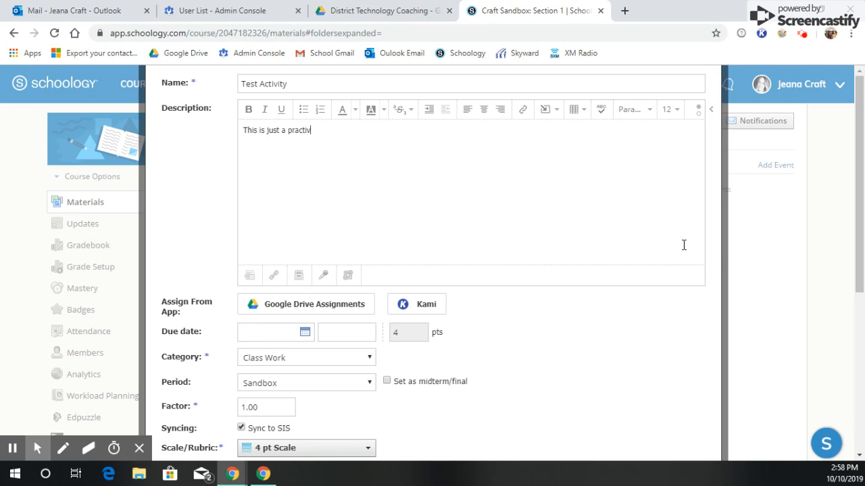
pyautogui.press('BackSpace')
pyautogui.write('ce test')
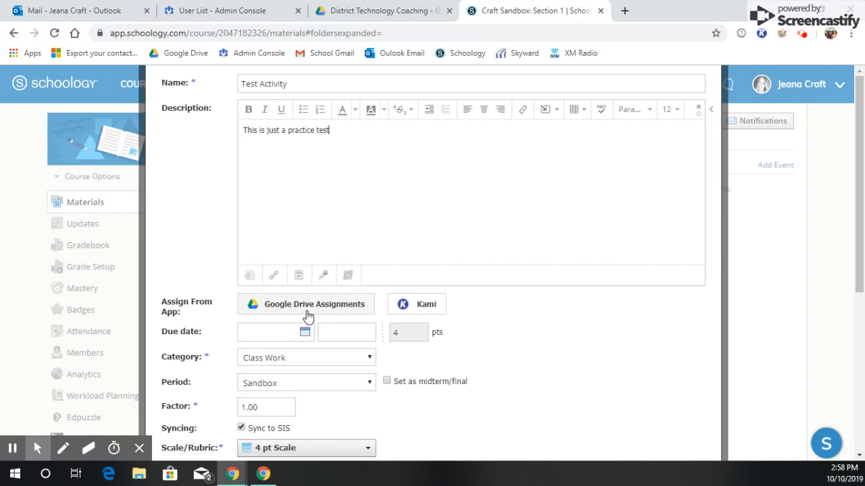
# Attach the "DRAFT Technology Long-Range Plan" document to the assignment from Google Drive Assignments.
pyautogui.click(341, 308)
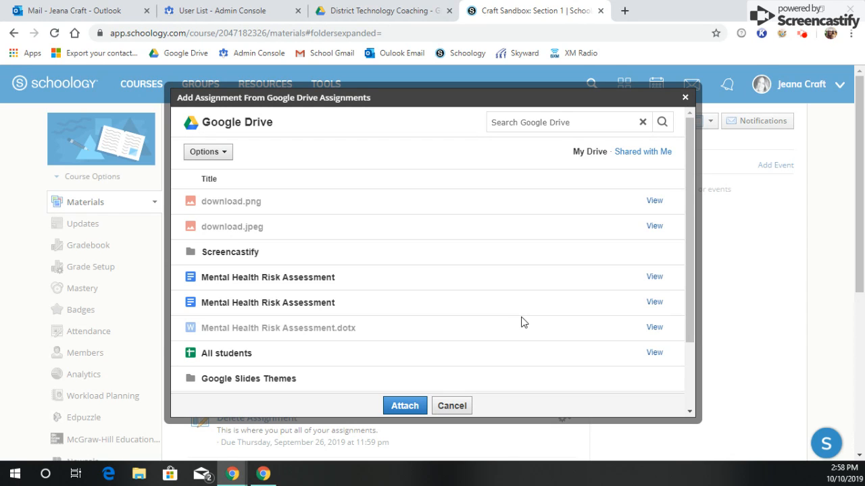
pyautogui.click(526, 311)
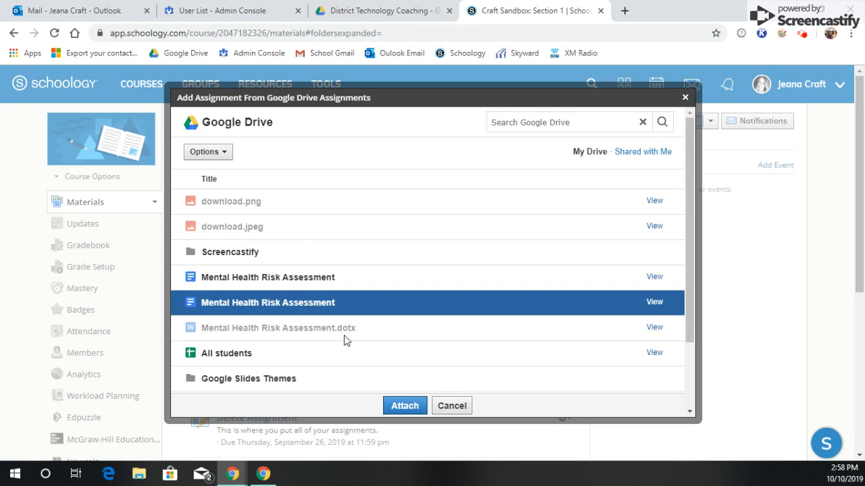
pyautogui.scroll(-3, 345, 341)
pyautogui.doubleClick(265, 342)
pyautogui.click(297, 205)
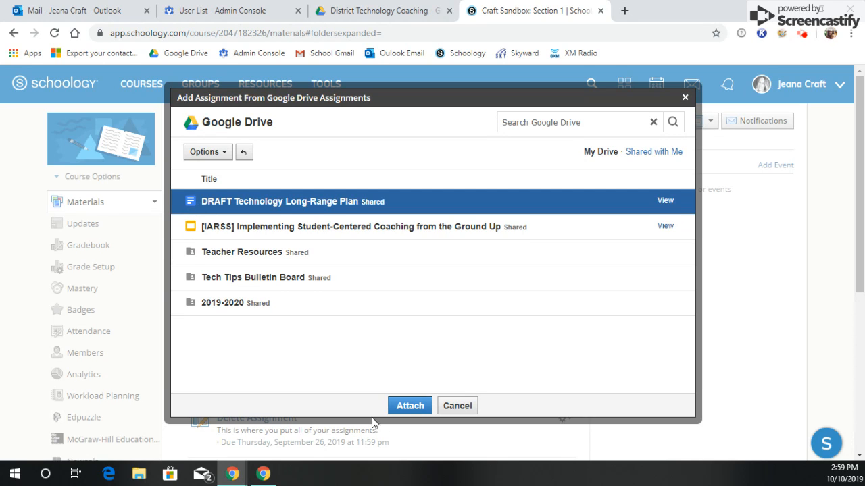
pyautogui.click(417, 408)
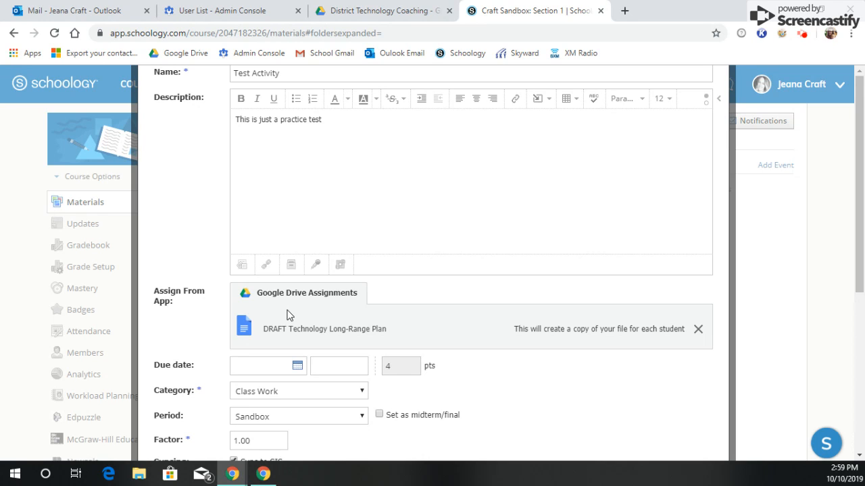
# Set the assignment's due date to 10/11/19 and choose Class Work as its category.
pyautogui.click(302, 371)
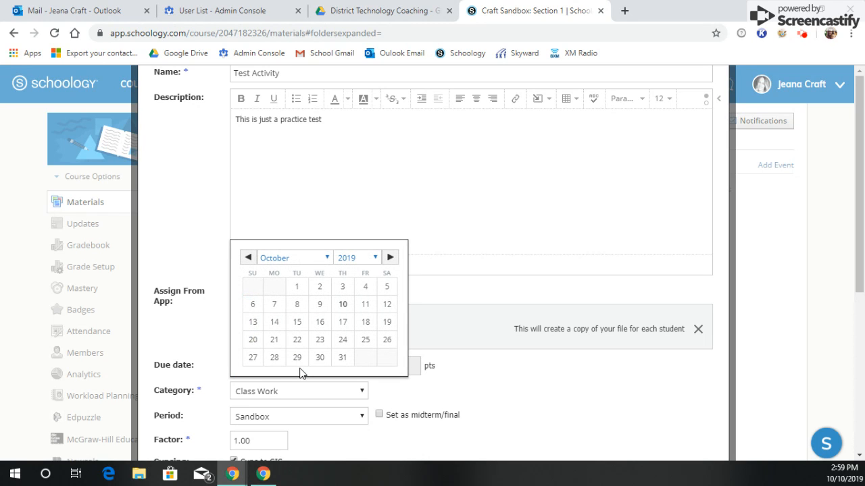
pyautogui.click(365, 304)
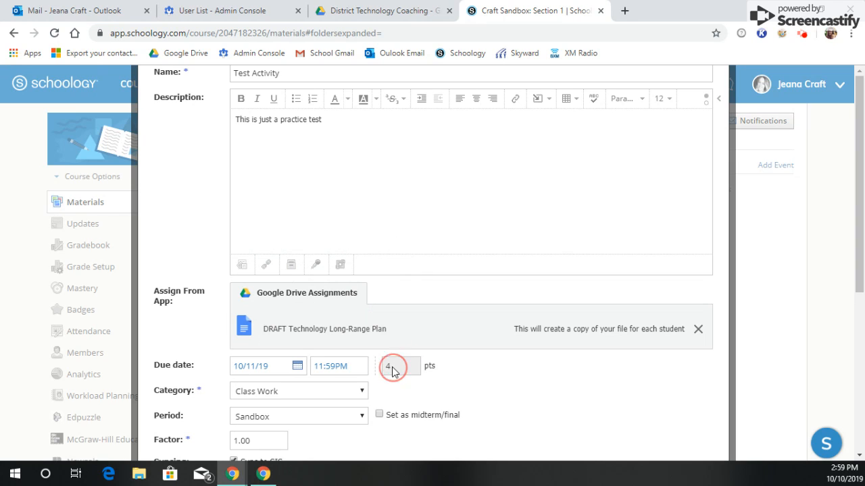
pyautogui.scroll(-1, 346, 428)
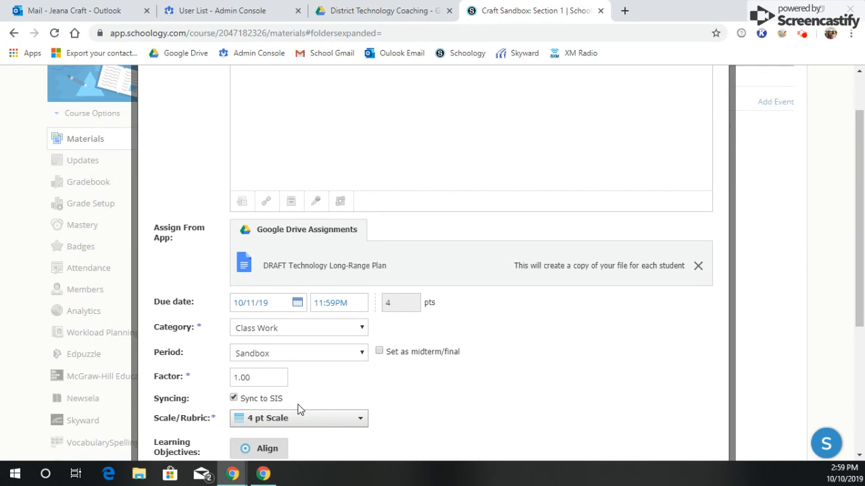
pyautogui.click(304, 331)
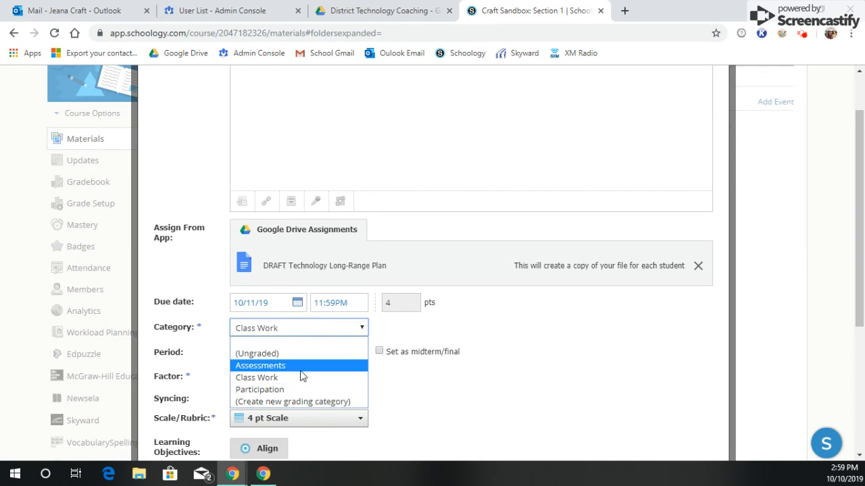
pyautogui.click(296, 379)
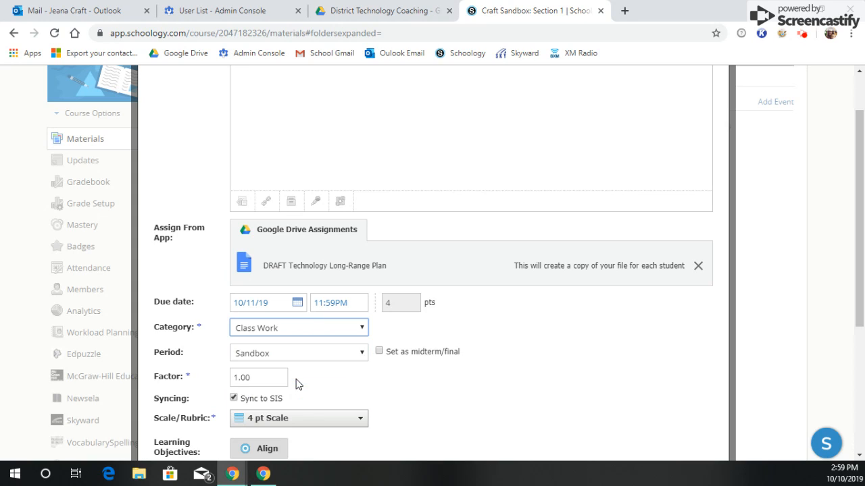
pyautogui.click(302, 337)
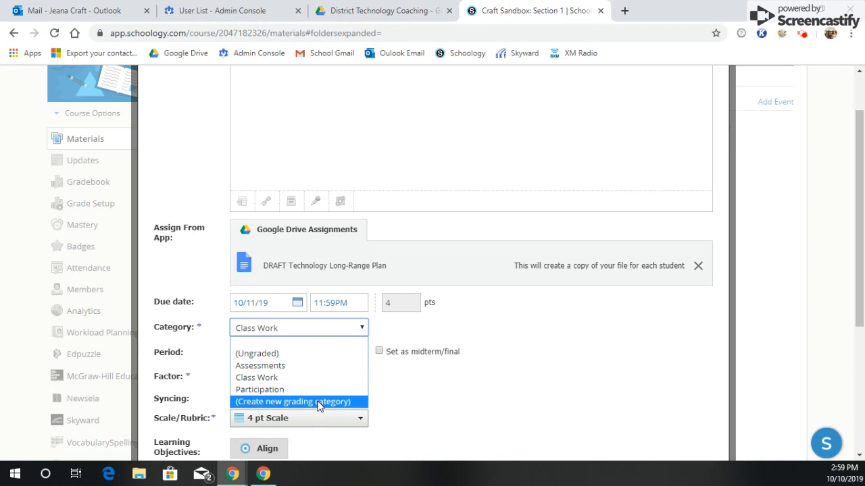
pyautogui.click(307, 379)
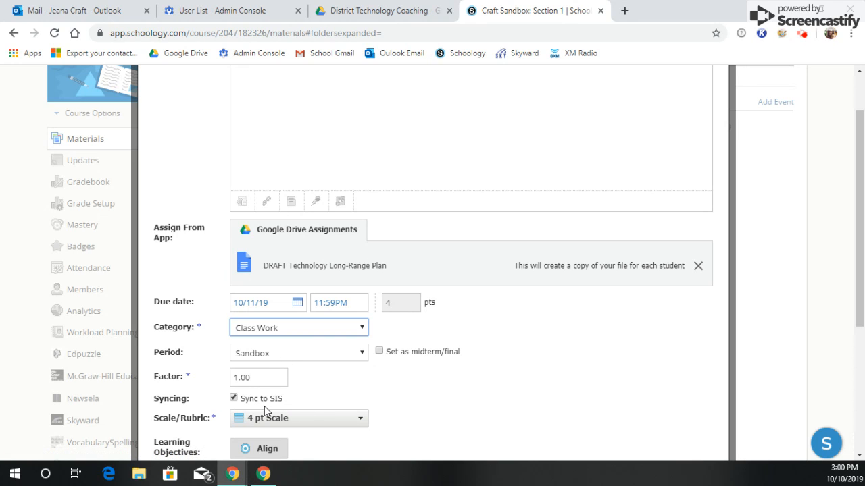
# Grade the assignment on the Numeric scale out of 10 points and create it.
pyautogui.scroll(-1, 264, 406)
pyautogui.click(281, 358)
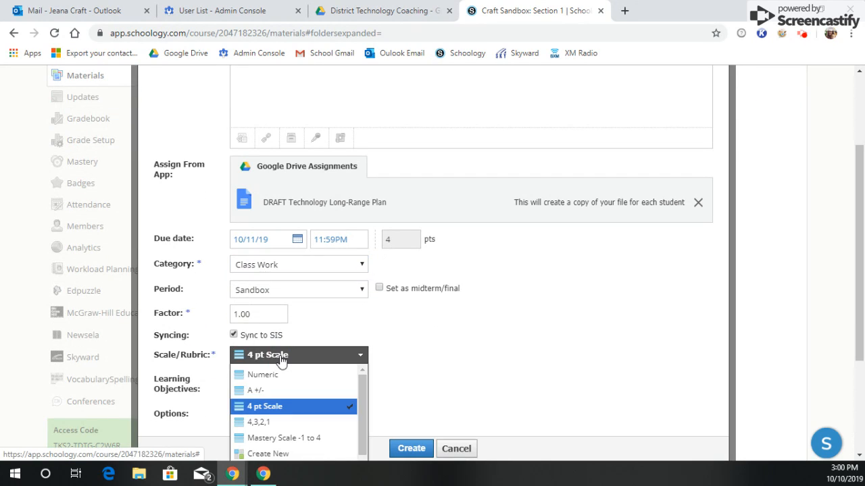
pyautogui.click(282, 379)
pyautogui.scroll(-1, 282, 383)
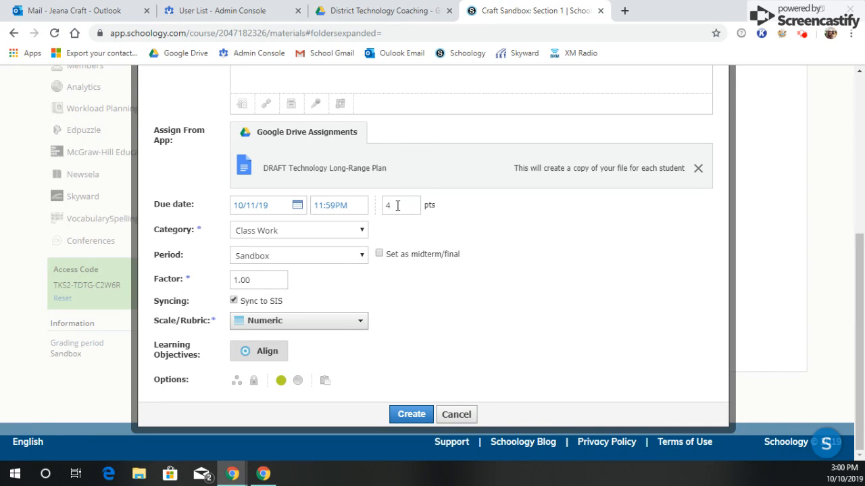
pyautogui.write('0')
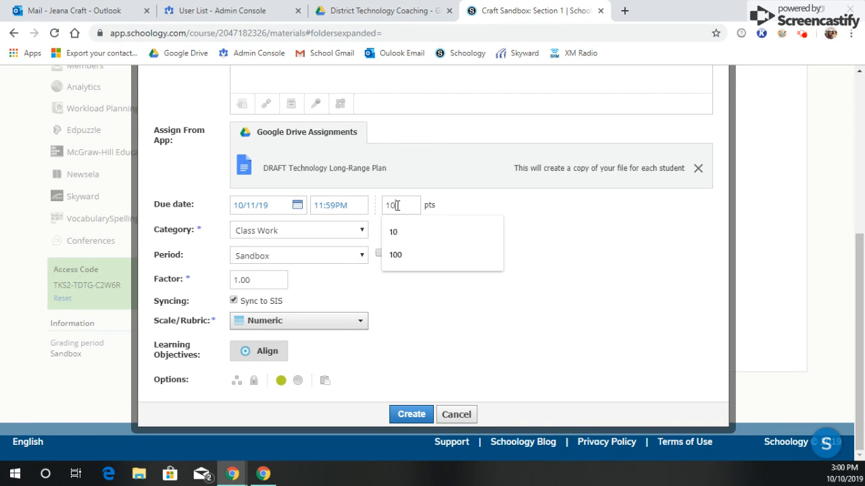
pyautogui.click(403, 236)
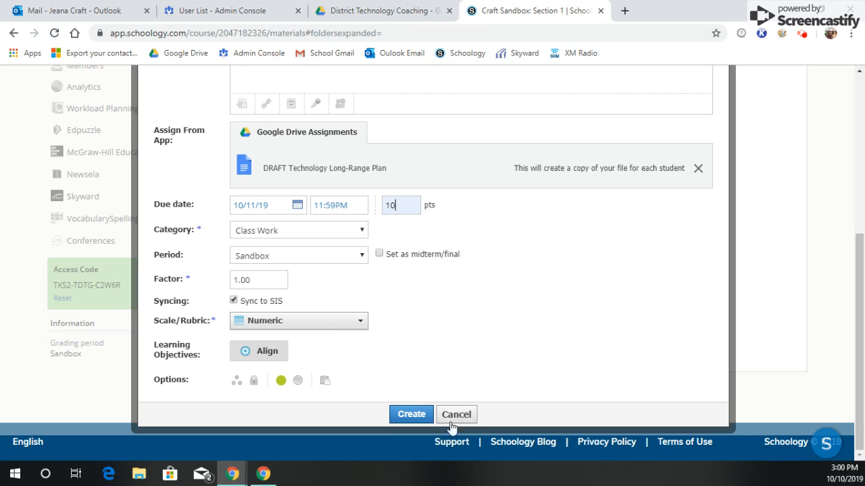
pyautogui.click(410, 417)
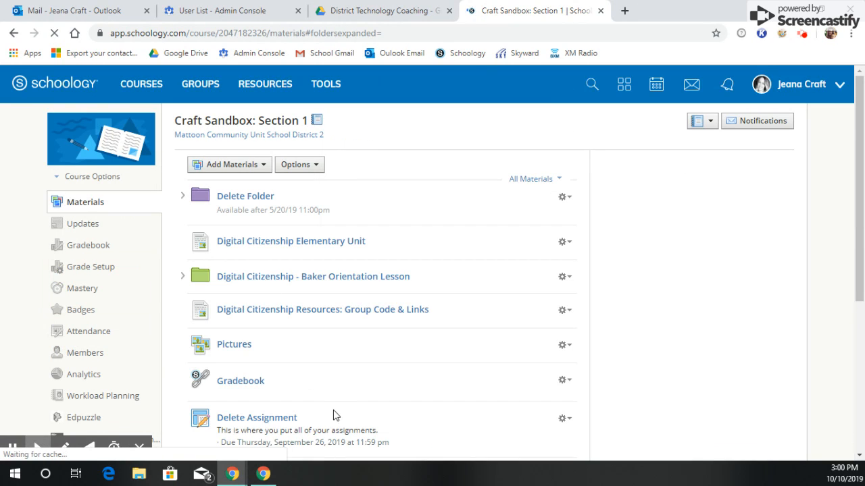
# Open the Test Activity assignment and review each student's in-progress document.
pyautogui.scroll(-2, 331, 413)
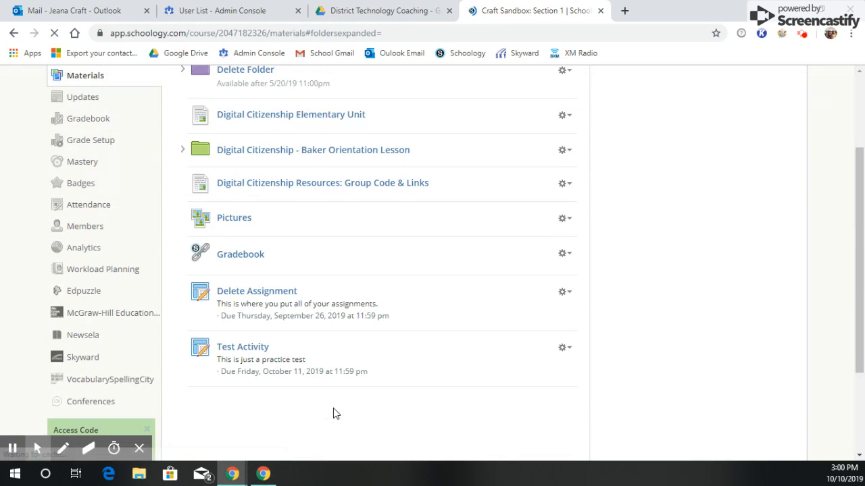
pyautogui.click(249, 347)
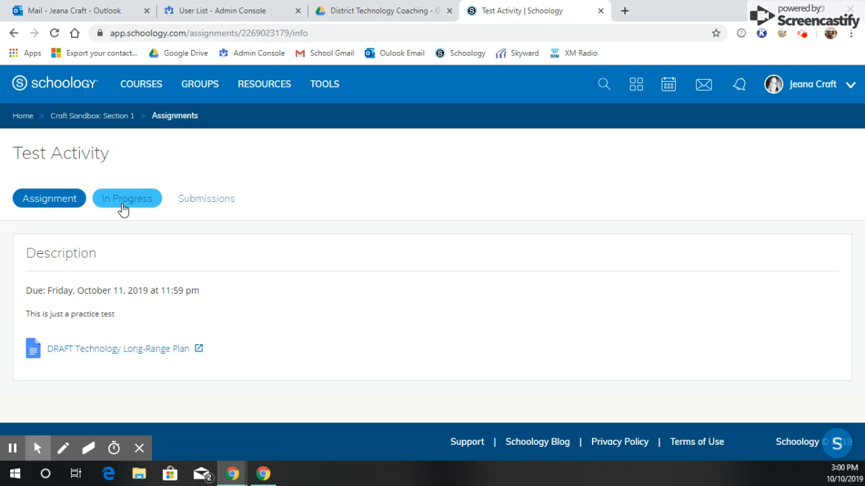
pyautogui.click(123, 207)
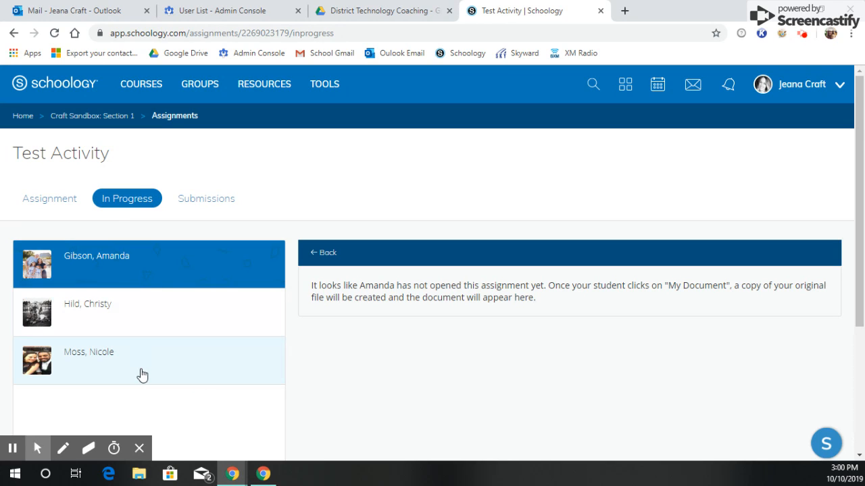
pyautogui.click(164, 323)
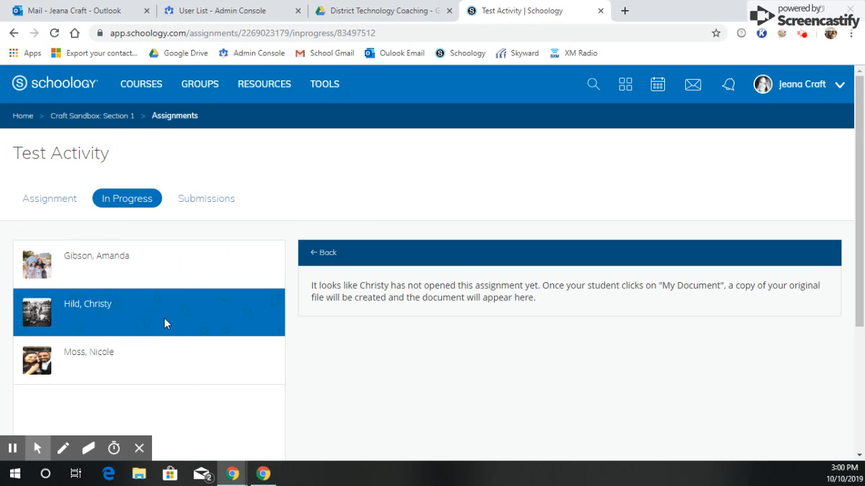
pyautogui.click(143, 366)
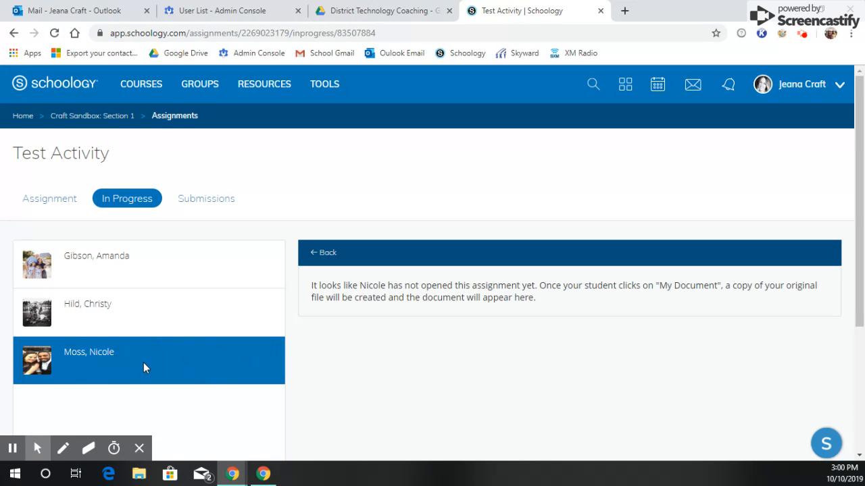
pyautogui.click(140, 265)
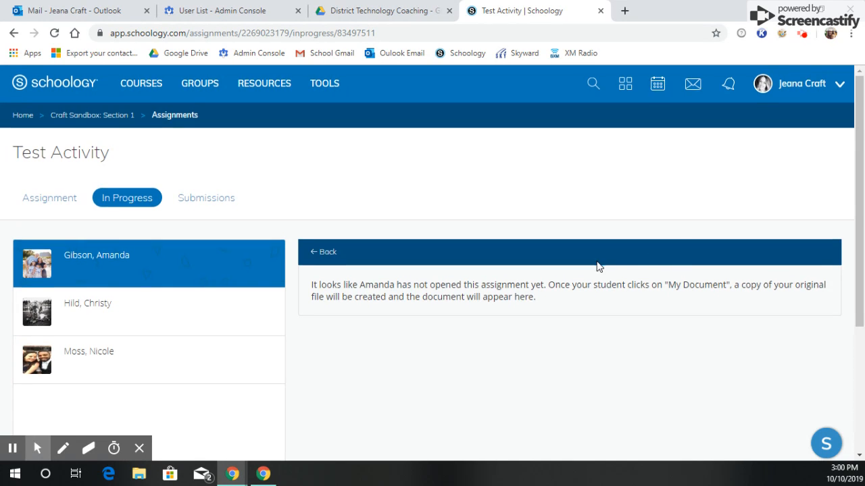
pyautogui.scroll(-1, 598, 266)
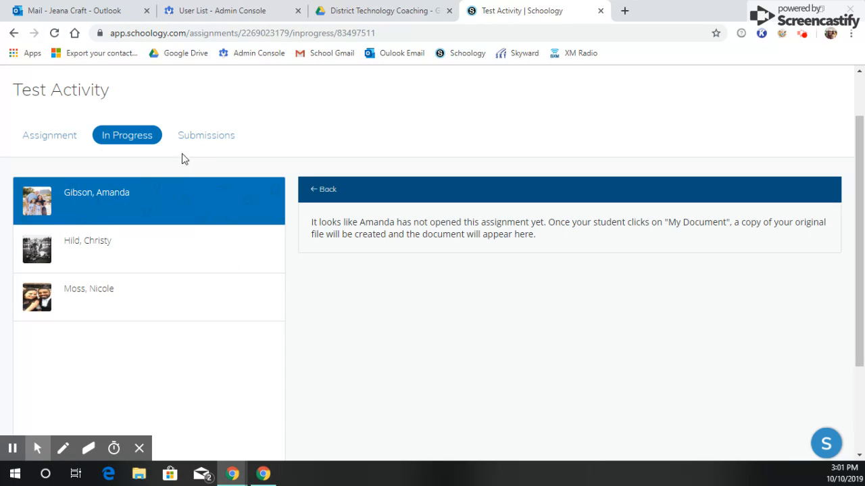
# Examine the Test Activity submissions and the available filter options for them.
pyautogui.click(205, 146)
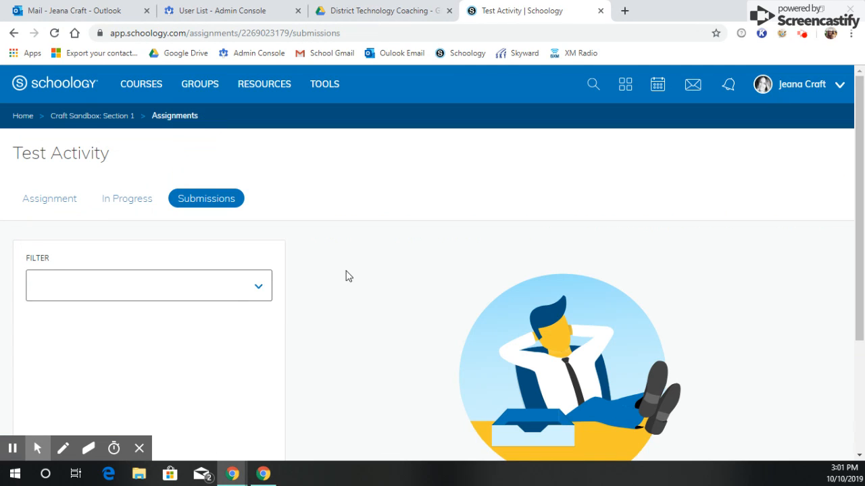
pyautogui.scroll(-1, 280, 274)
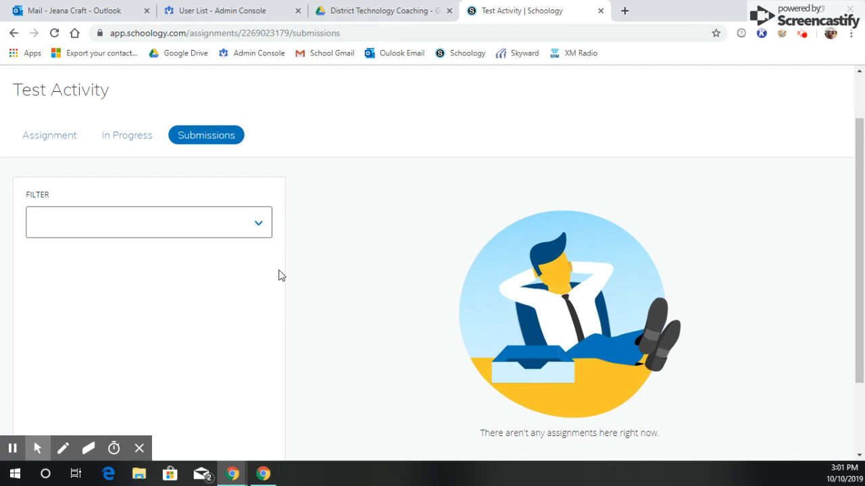
pyautogui.click(197, 230)
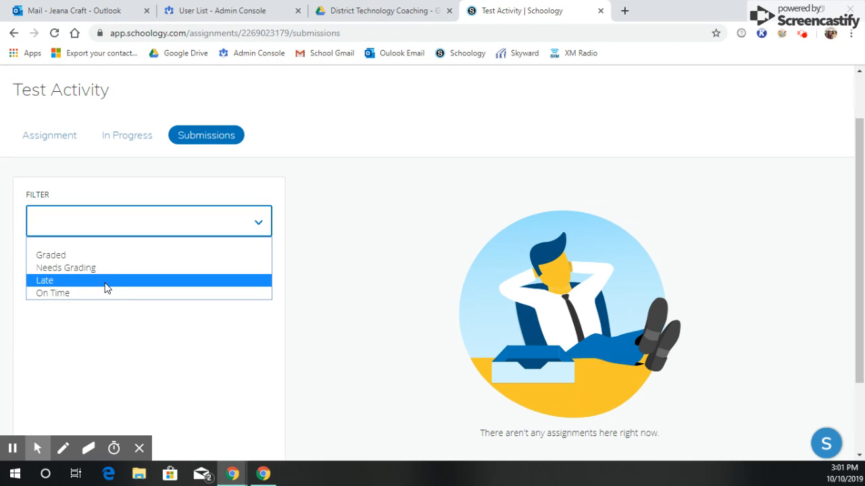
pyautogui.click(114, 245)
pyautogui.scroll(-1, 341, 430)
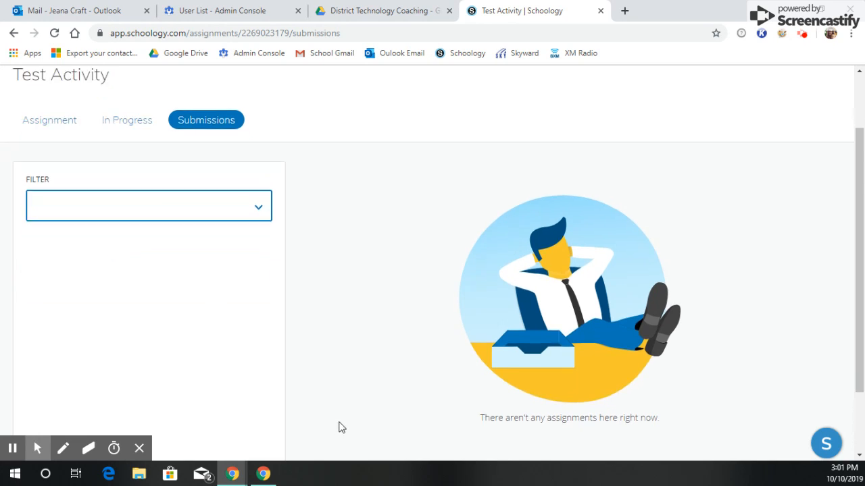
pyautogui.scroll(2, 334, 422)
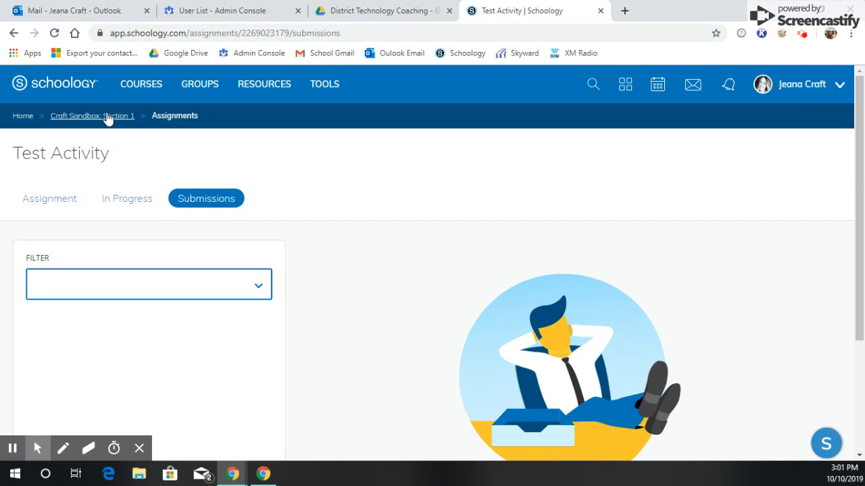